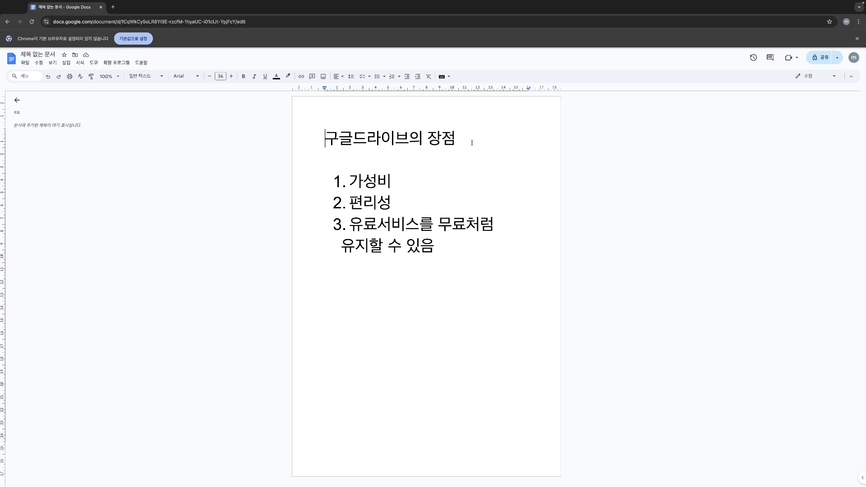
Step: Open Google Drive in a new browser tab from the Google apps list
click(113, 8)
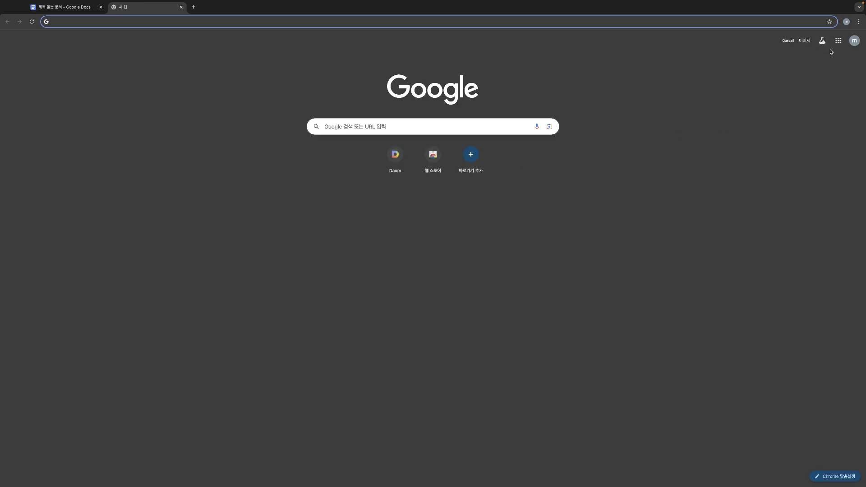
click(838, 41)
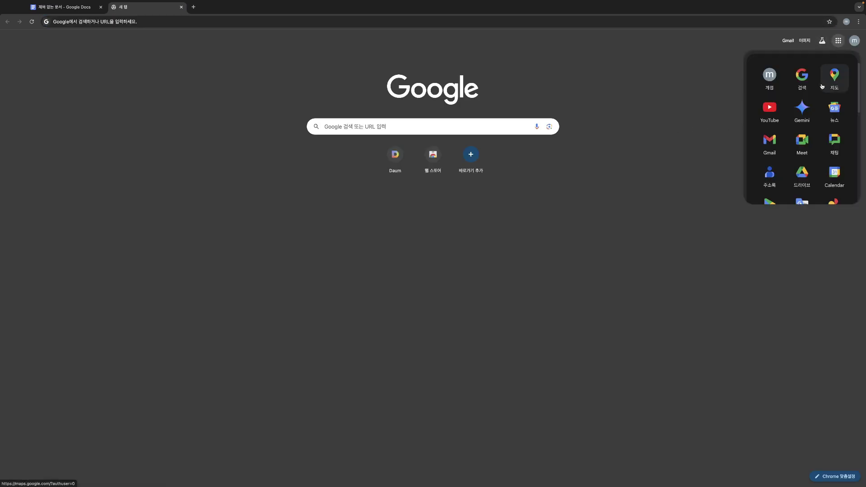
click(802, 173)
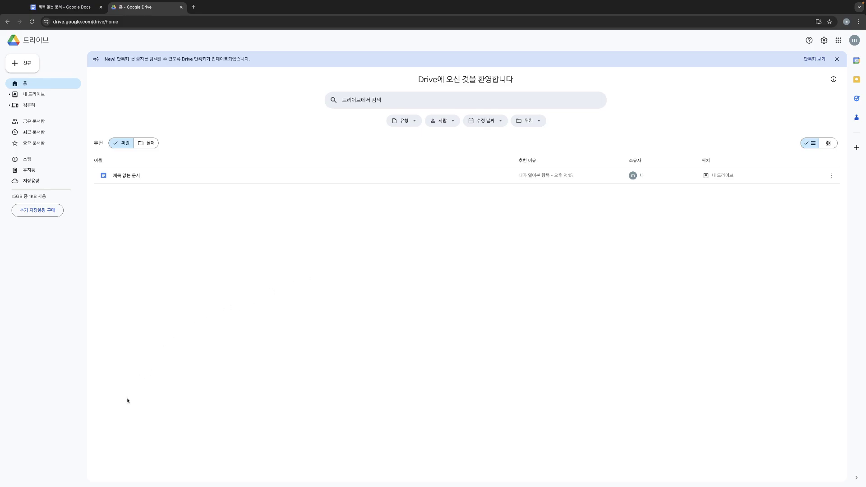
Step: Take the browser out of full screen and show the contents of My Drive (내 드라이브)
click(20, 16)
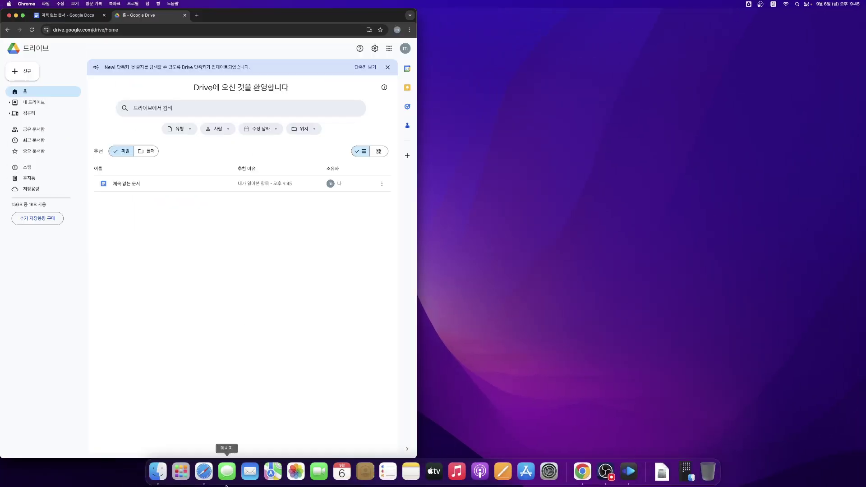
drag(583, 238, 230, 249)
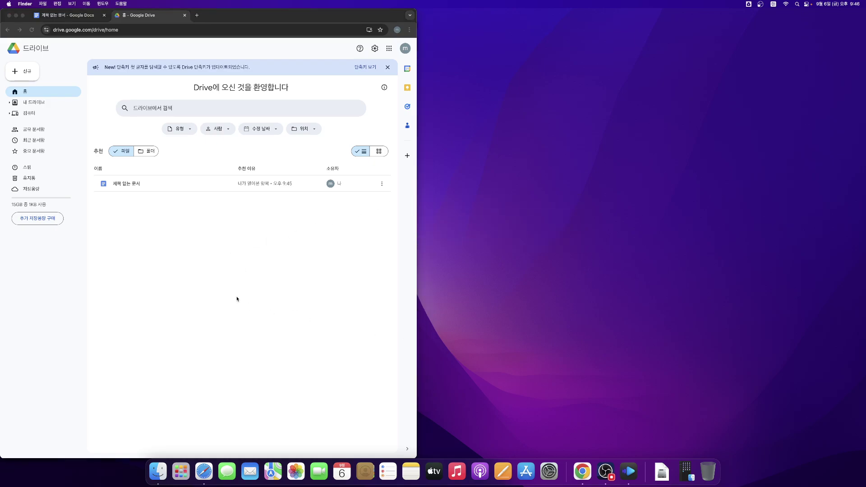
click(36, 103)
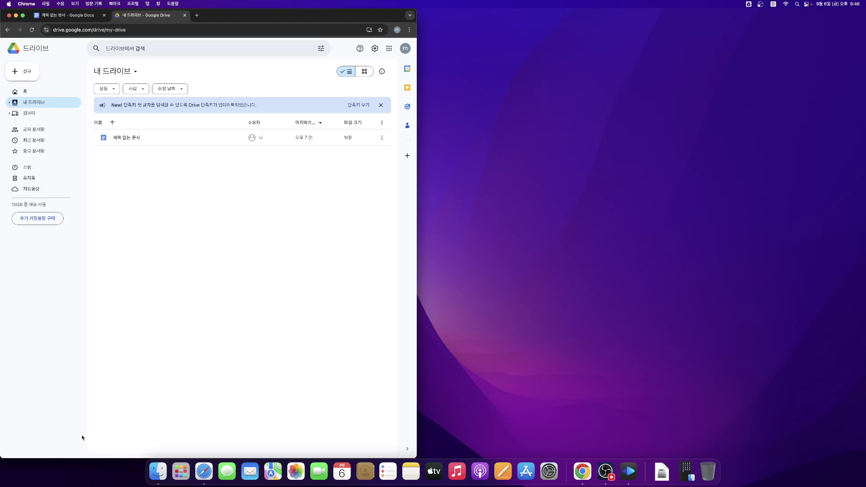
Step: In Finder, open the 내 드라이브 folder of Google Drive and place the window beside the browser
click(157, 471)
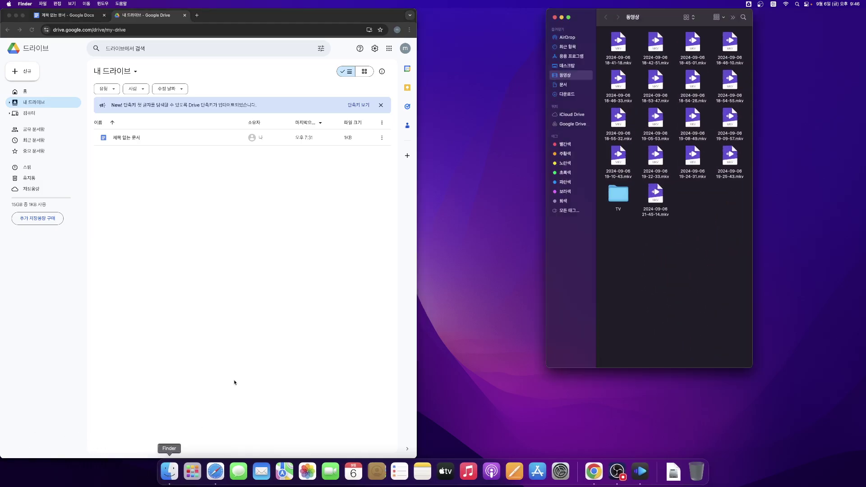
drag(587, 41, 190, 49)
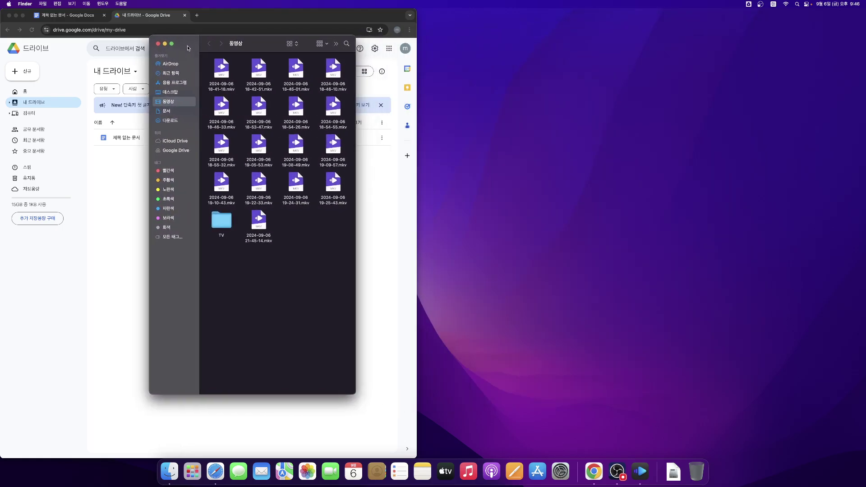
click(178, 152)
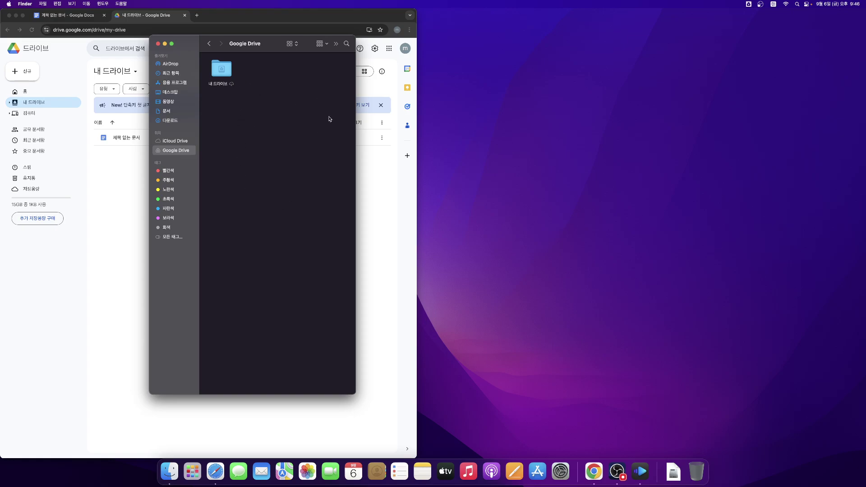
double_click(221, 69)
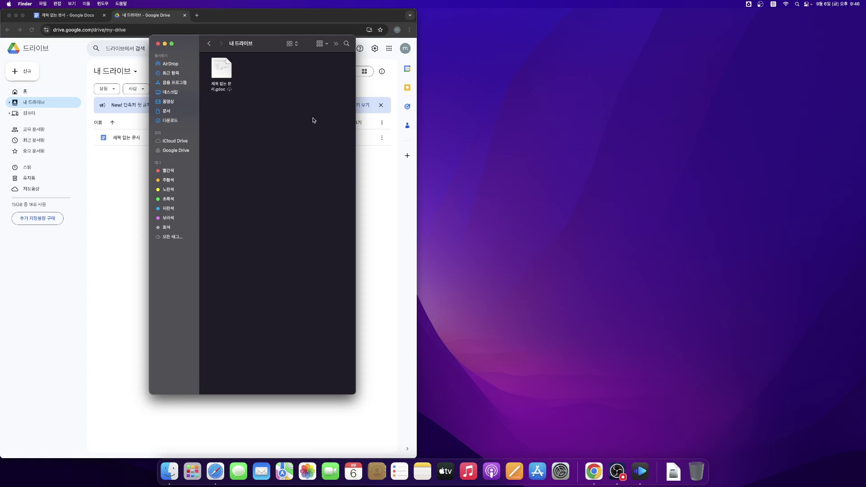
drag(219, 38, 556, 40)
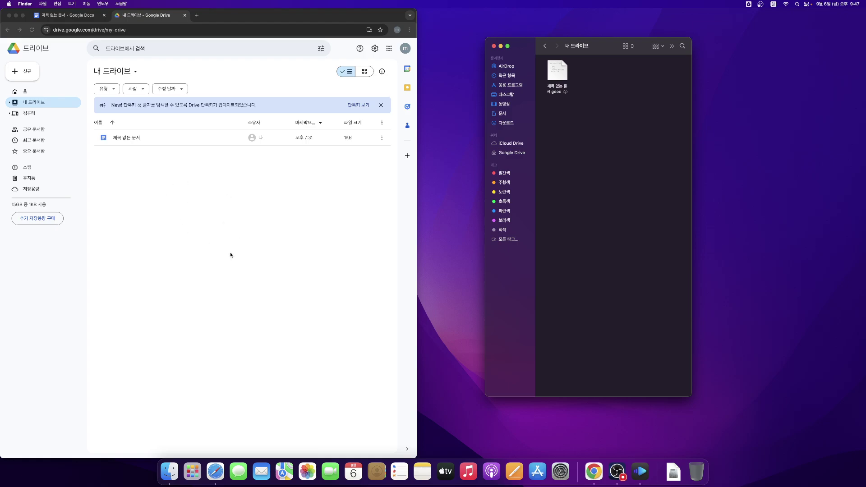
Step: Open the additional storage offer from Google Drive and examine the Google One plans and their monthly prices
click(38, 221)
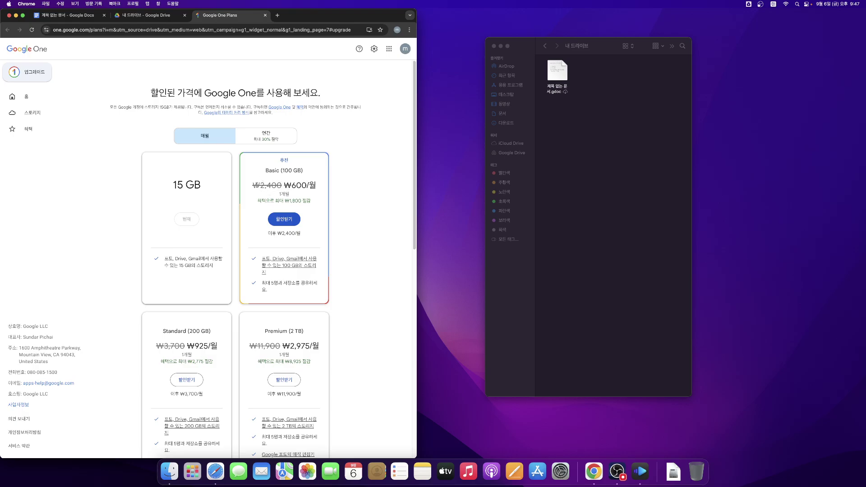
scroll(280, 194, down, 4)
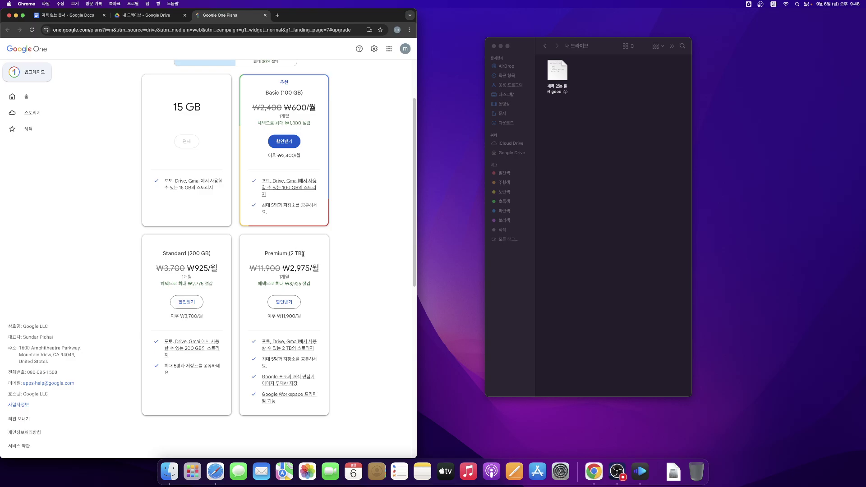
Step: Open the preferences of the Google Drive desktop app and view the sync options for the Google Drive folder
click(615, 141)
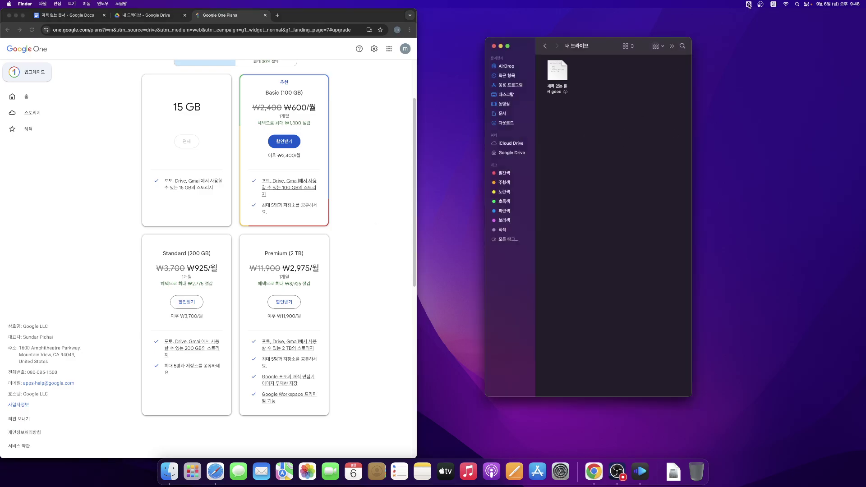
click(749, 5)
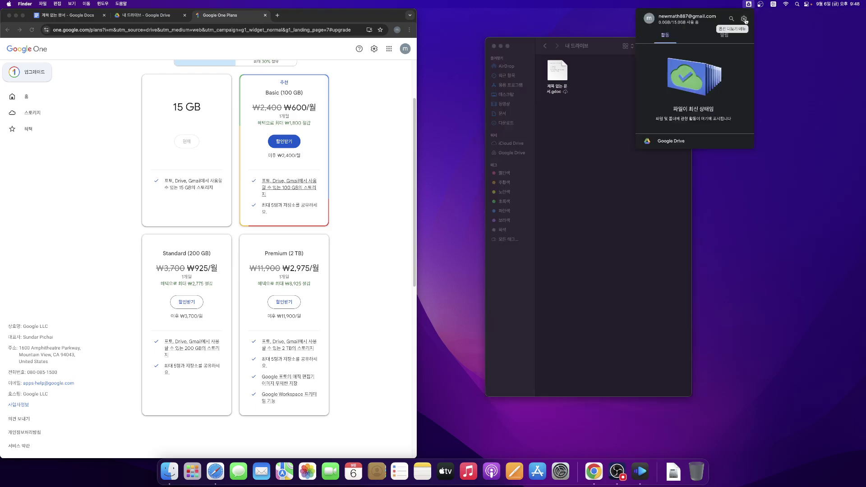
click(744, 20)
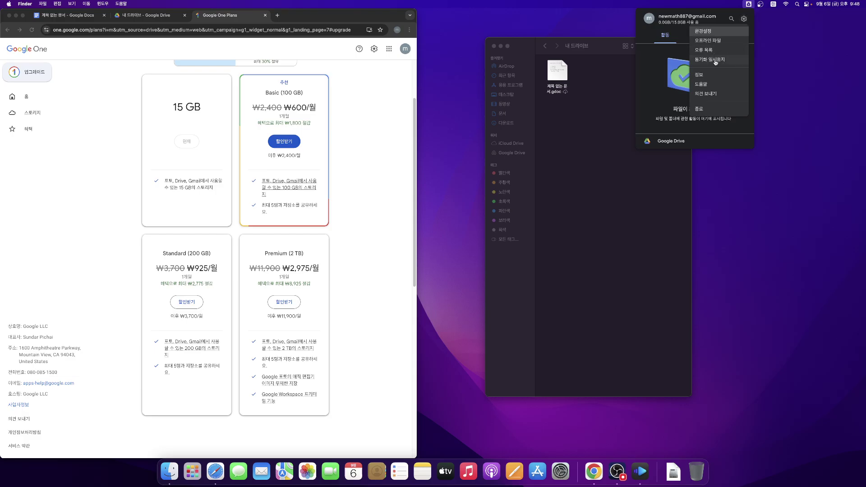
click(707, 33)
click(328, 216)
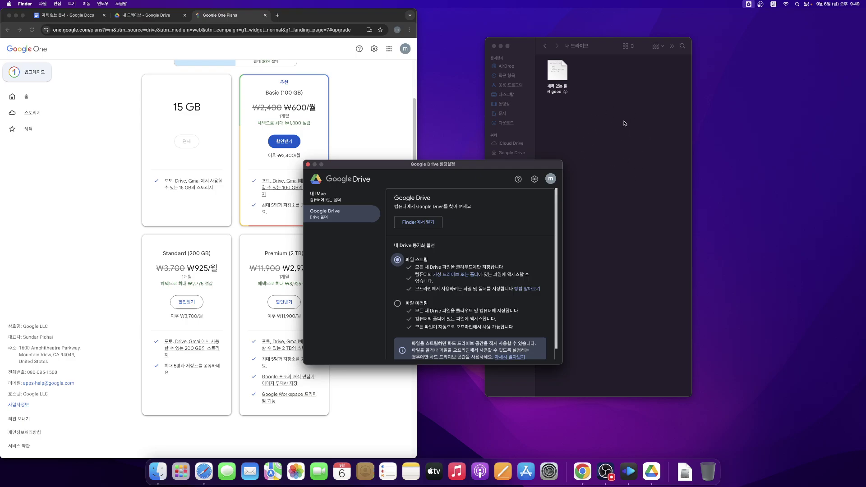
click(562, 78)
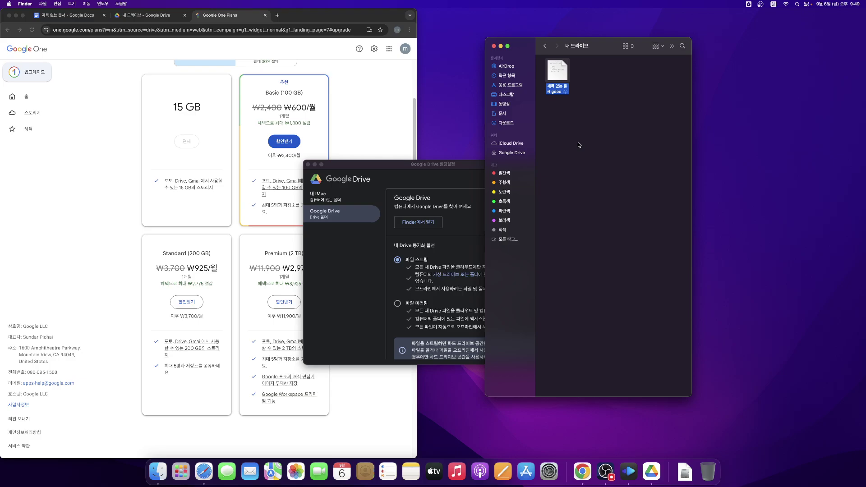
click(442, 165)
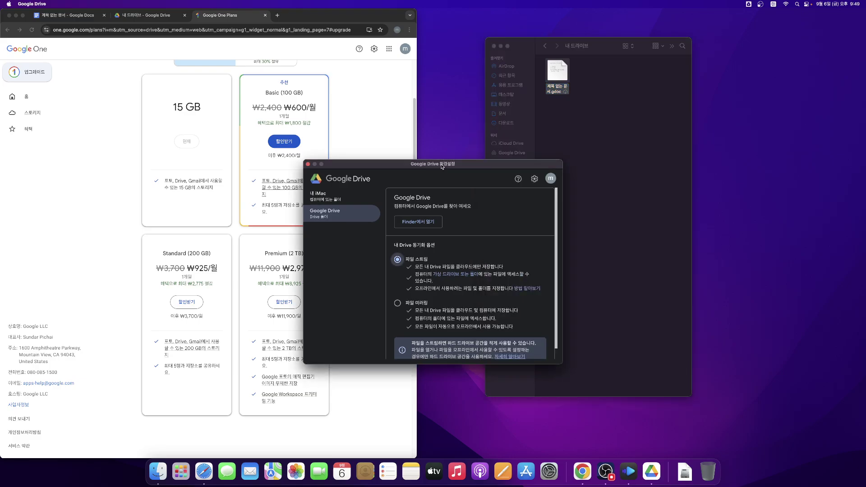
click(604, 153)
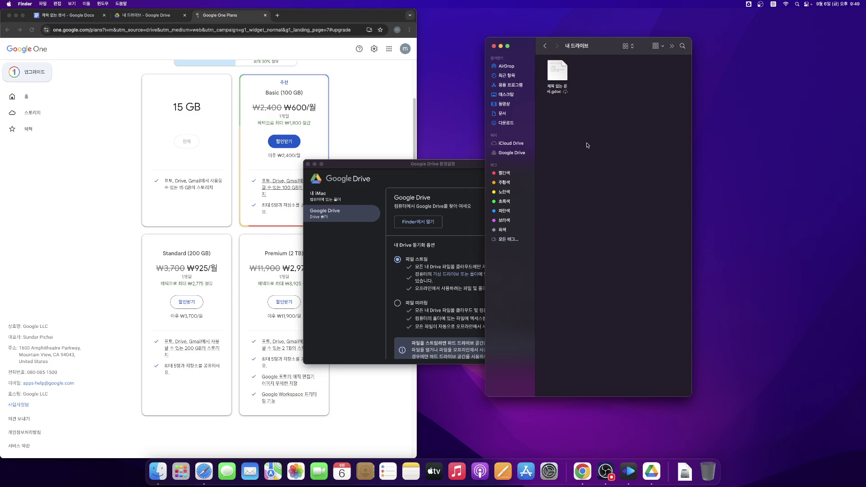
click(398, 131)
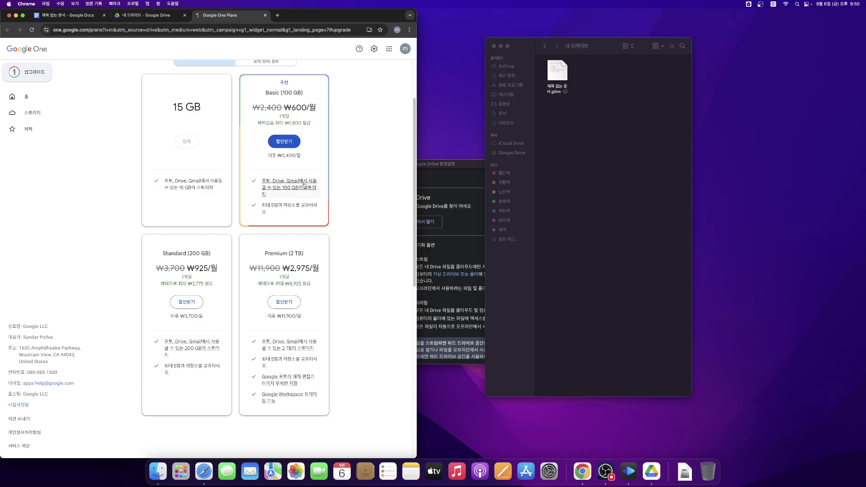
Step: Move the Finder window showing 내 드라이브 so that it overlaps the browser window
click(505, 154)
drag(525, 50, 271, 53)
double_click(386, 79)
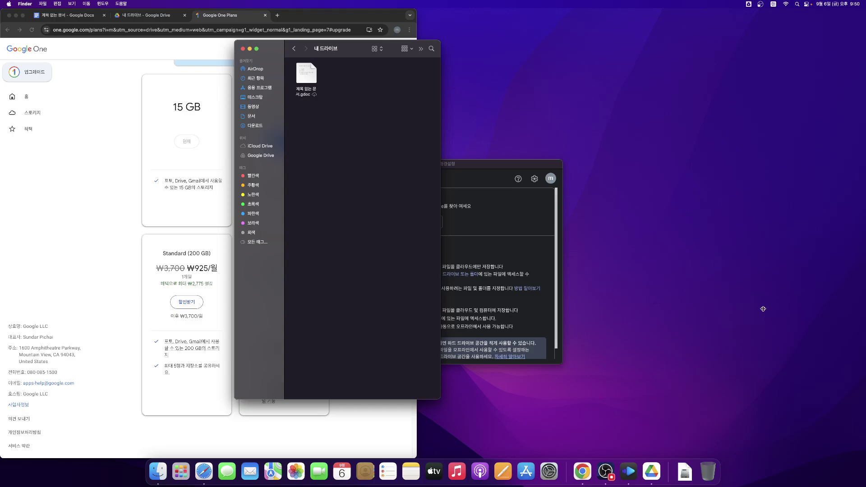
drag(616, 101, 707, 261)
drag(628, 154, 314, 118)
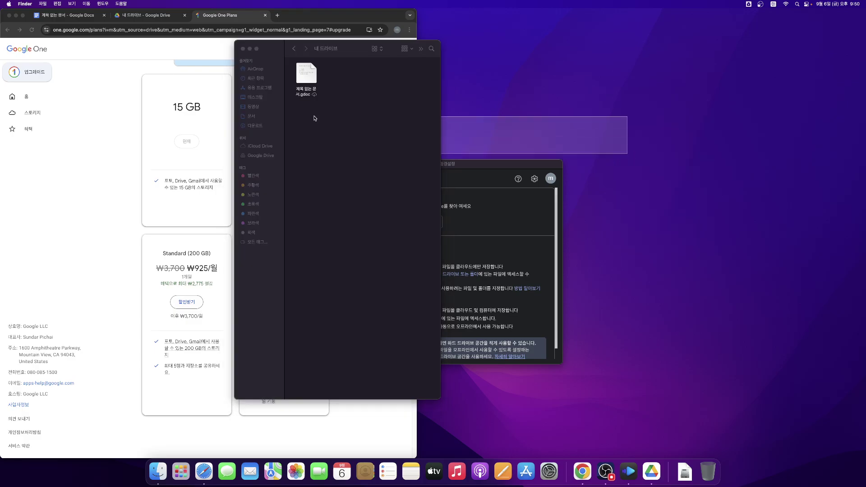
click(331, 228)
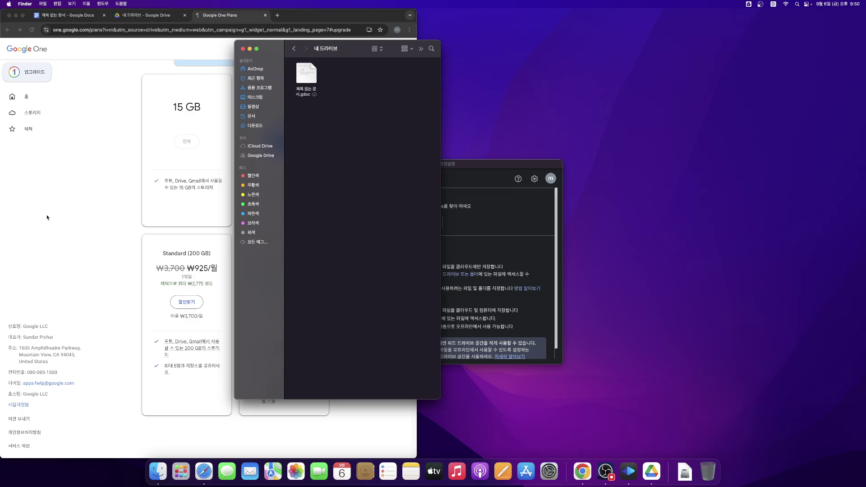
Step: Switch back to the browser and show the My Drive (내 드라이브) page again
click(115, 213)
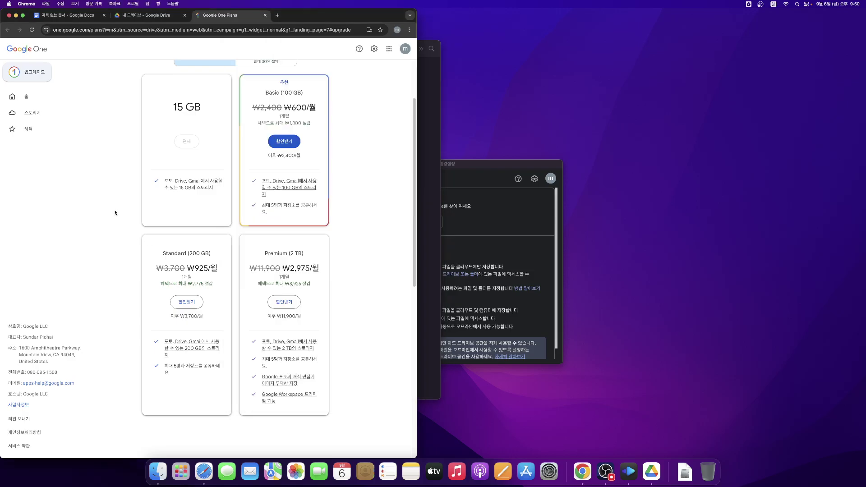
click(149, 15)
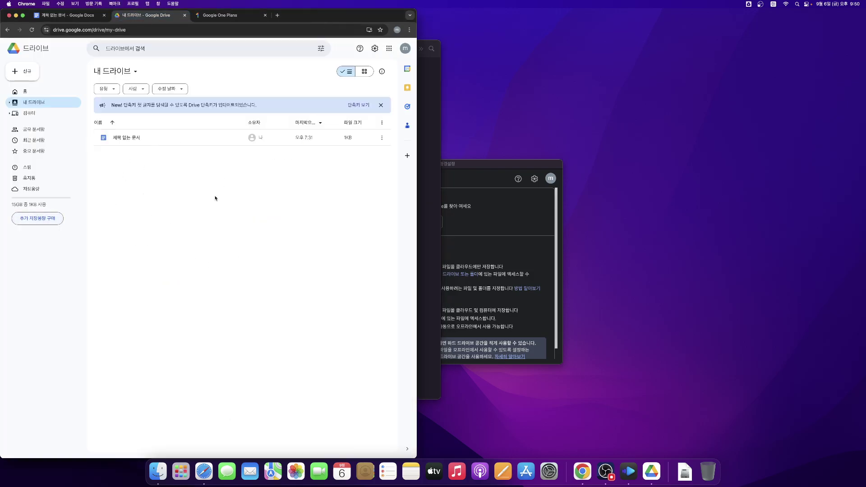